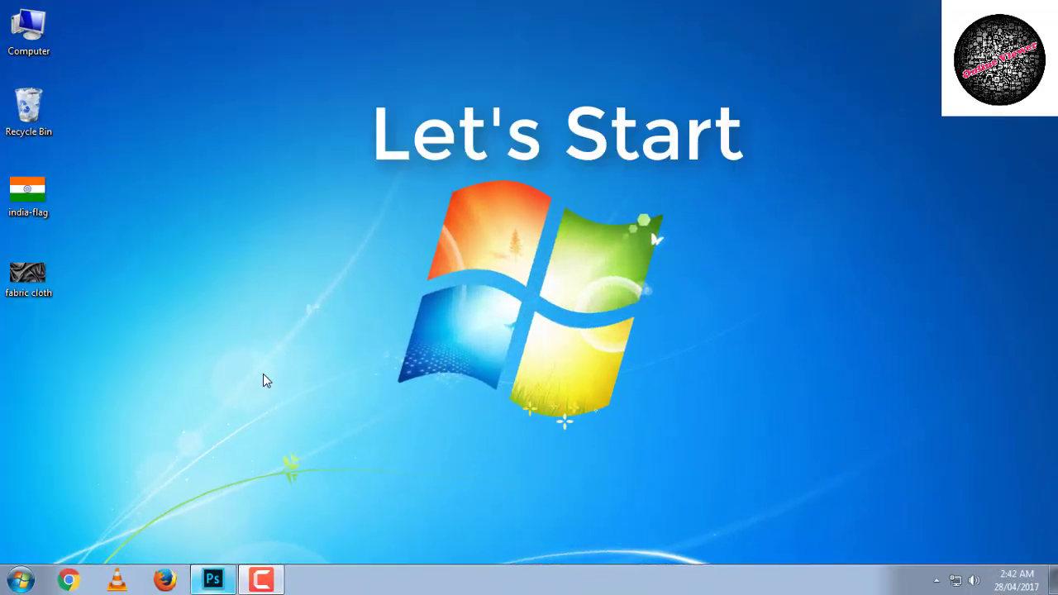
# Preview the india-flag and fabric cloth images before opening them
pyautogui.doubleClick(33, 194)
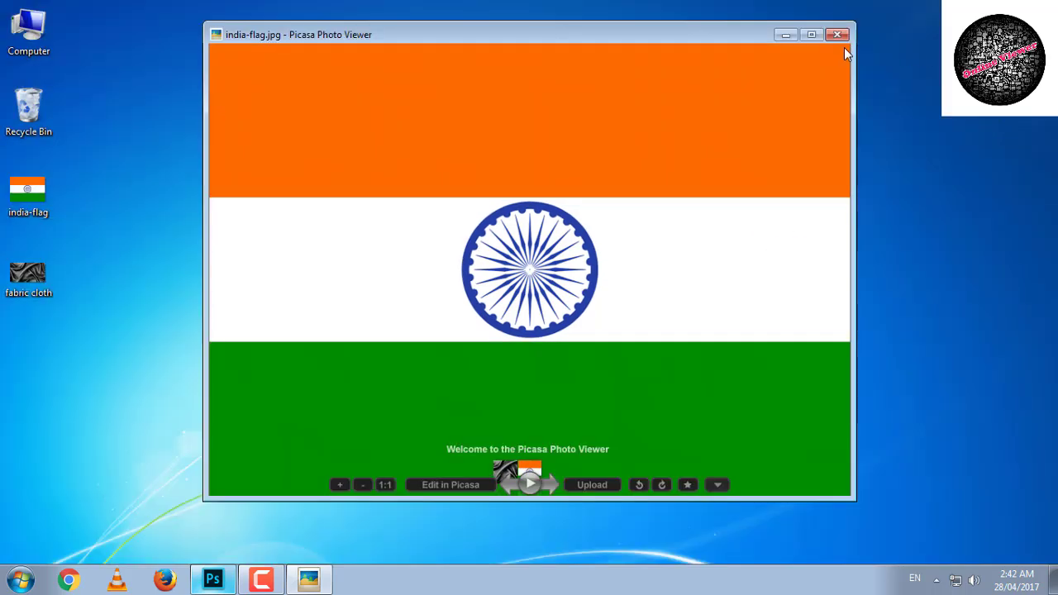
pyautogui.click(840, 37)
pyautogui.doubleClick(29, 273)
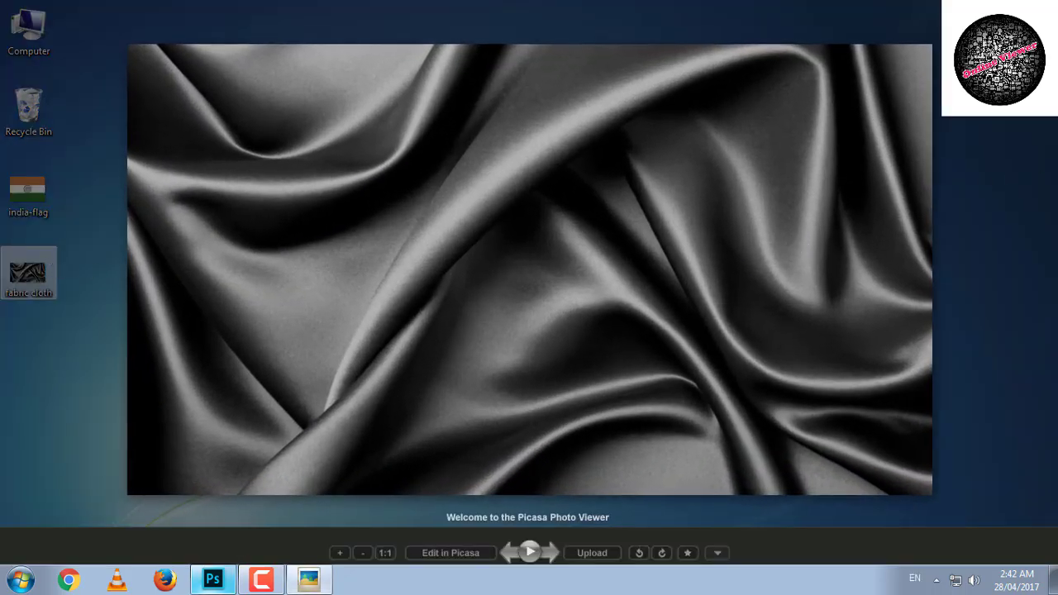
pyautogui.press('Escape')
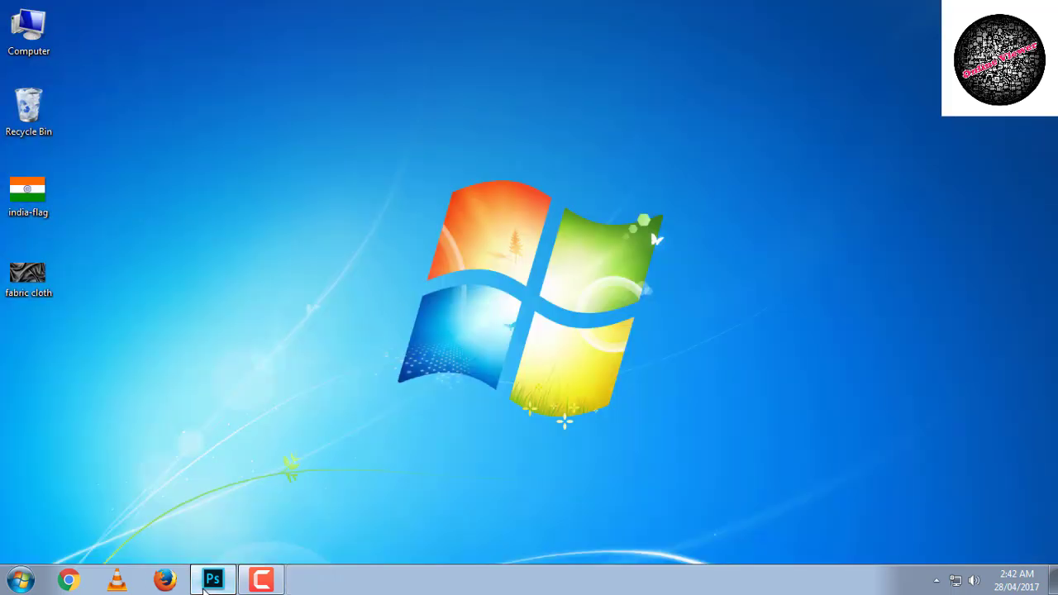
# Open india-flag and fabric cloth together in Photoshop, showing the fabric cloth document
pyautogui.click(217, 579)
pyautogui.click(179, 240)
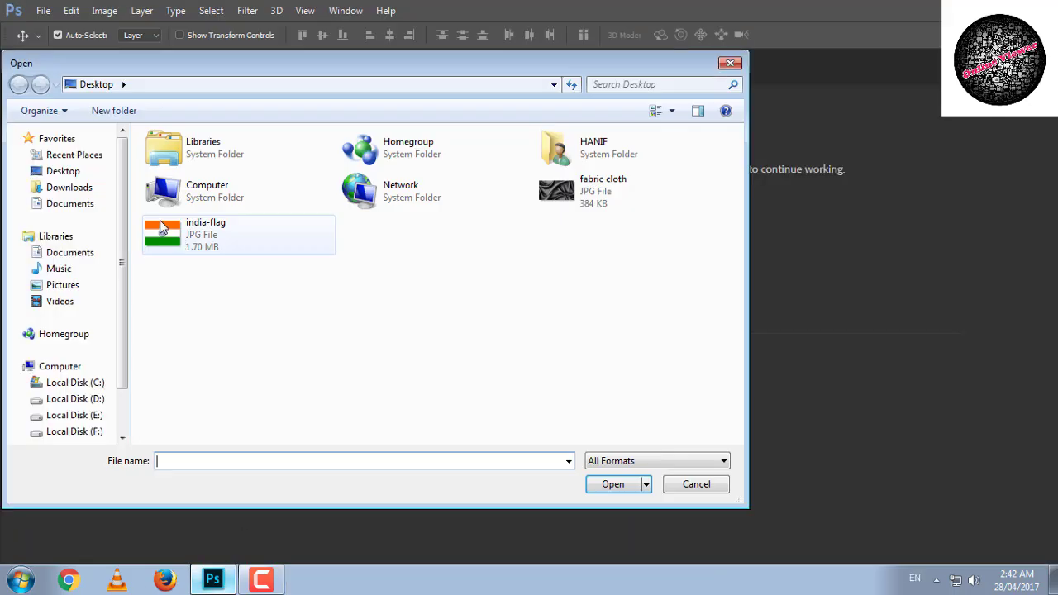
pyautogui.click(205, 242)
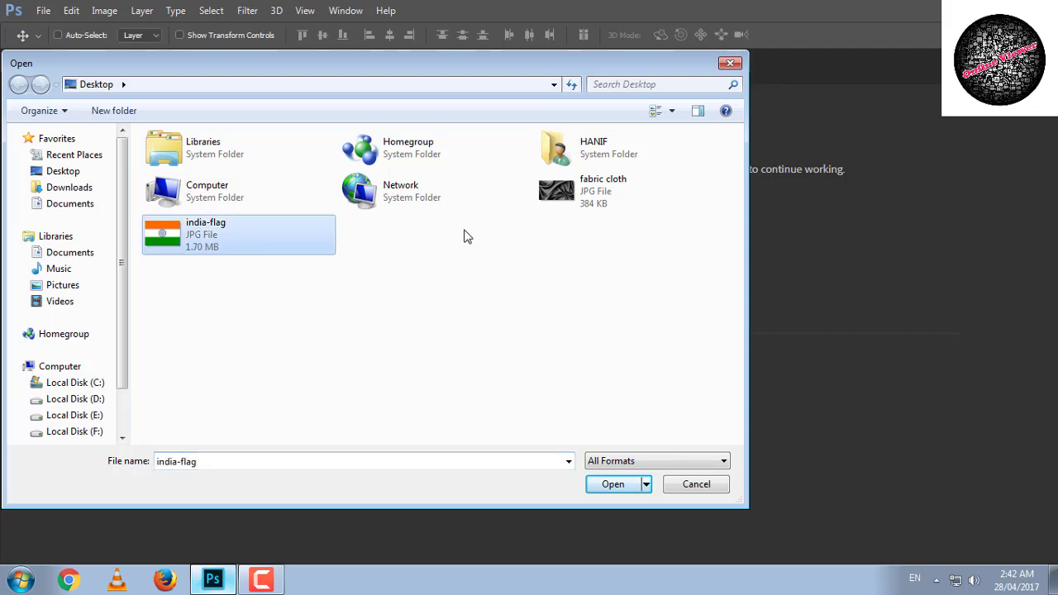
pyautogui.keyDown('ctrl'); pyautogui.click(579, 199); pyautogui.keyUp('ctrl')
pyautogui.click(612, 485)
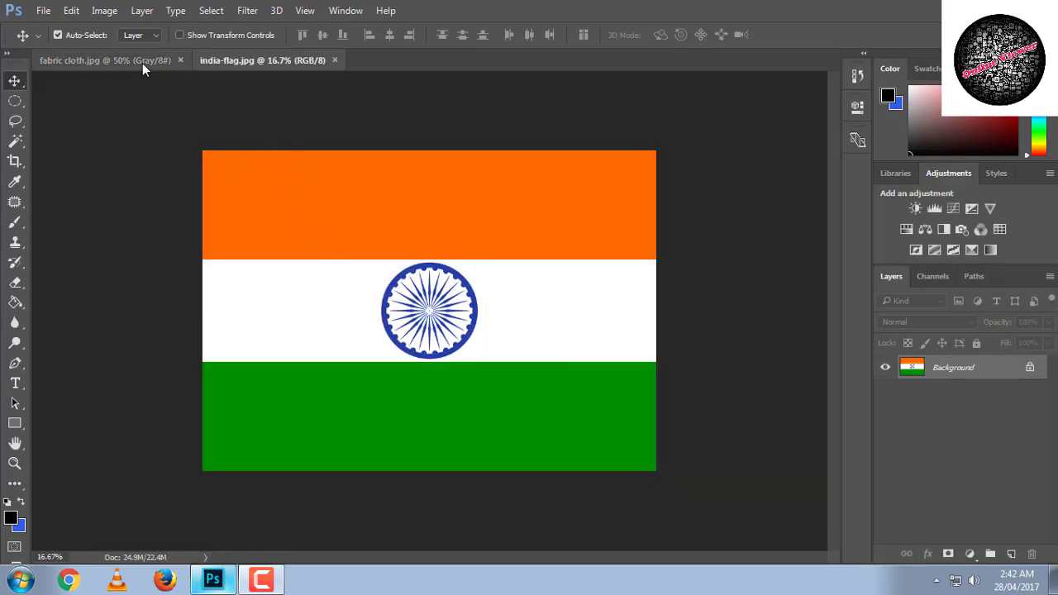
pyautogui.click(142, 63)
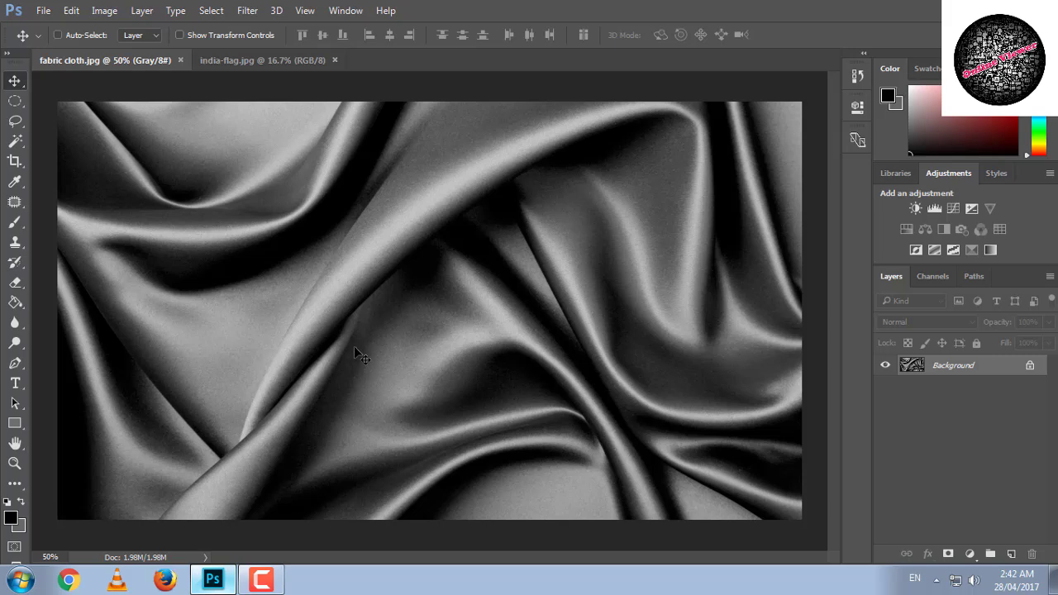
# Copy the whole fabric cloth image into the india-flag document as a new layer
pyautogui.hotkey('ctrl', 'a')
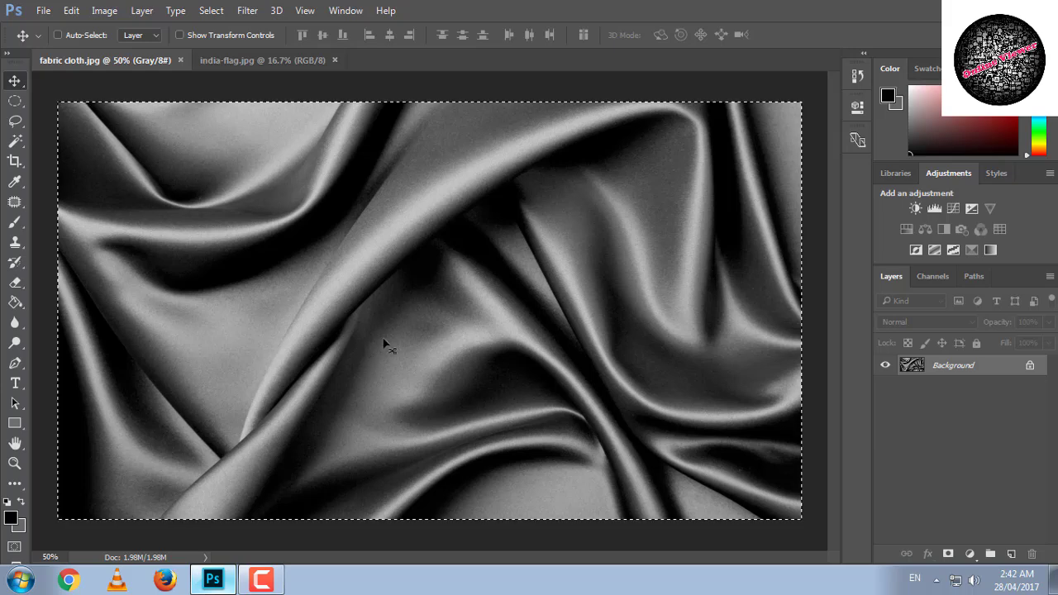
pyautogui.click(282, 63)
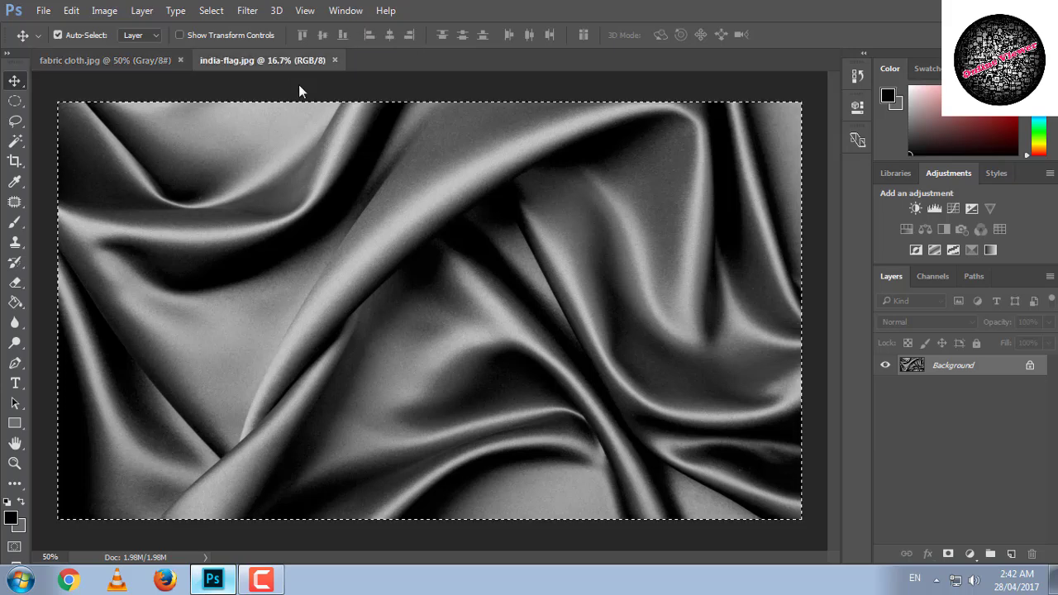
pyautogui.hotkey('ctrl', 'v')
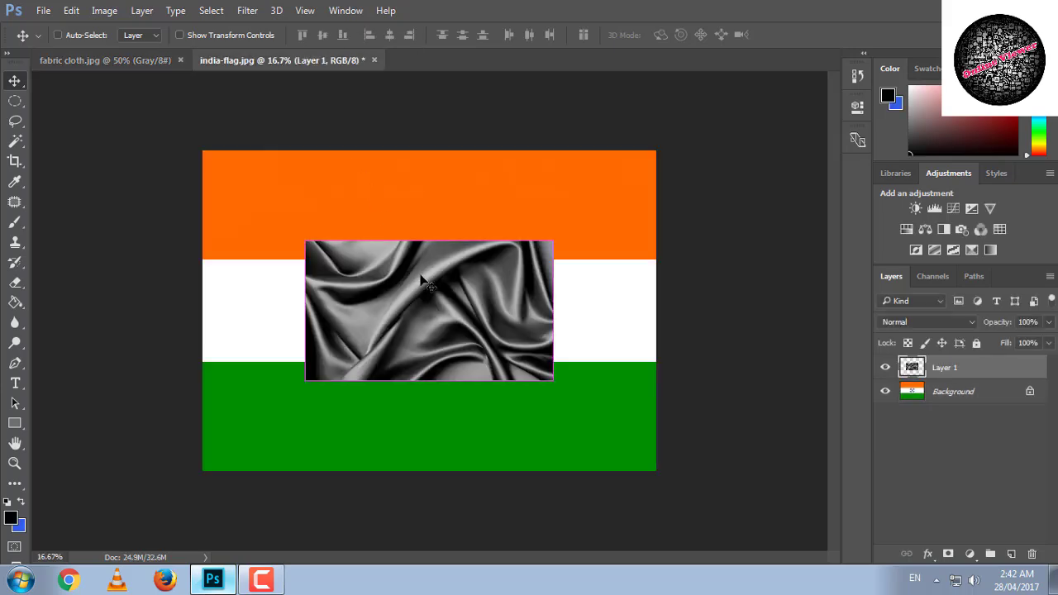
# Scale the fabric layer with Free Transform to cover the flag edge to edge
pyautogui.hotkey('ctrl', 't')
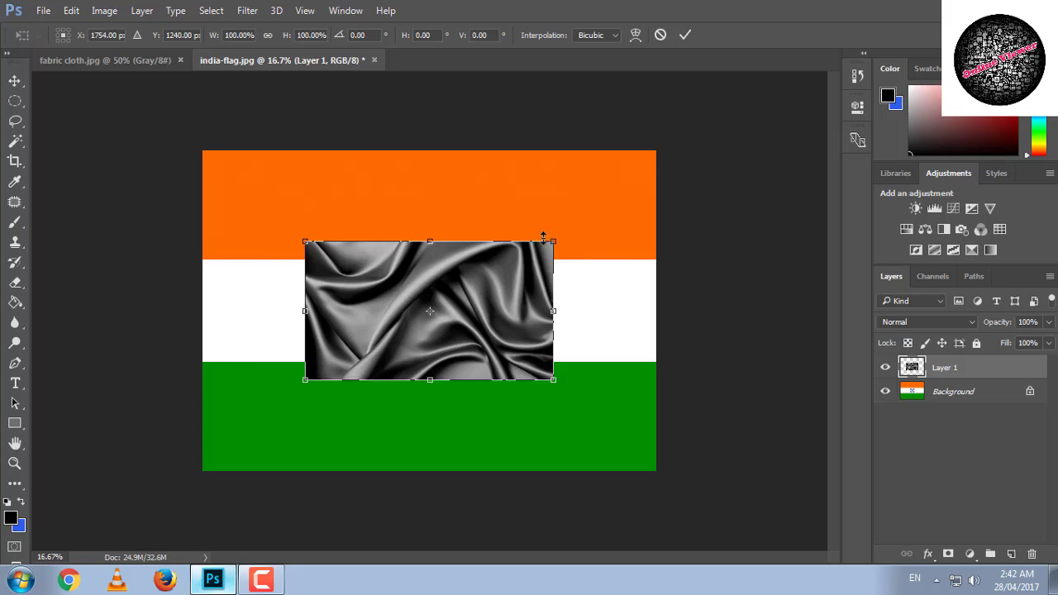
pyautogui.moveTo(554, 242); pyautogui.dragTo(645, 163)
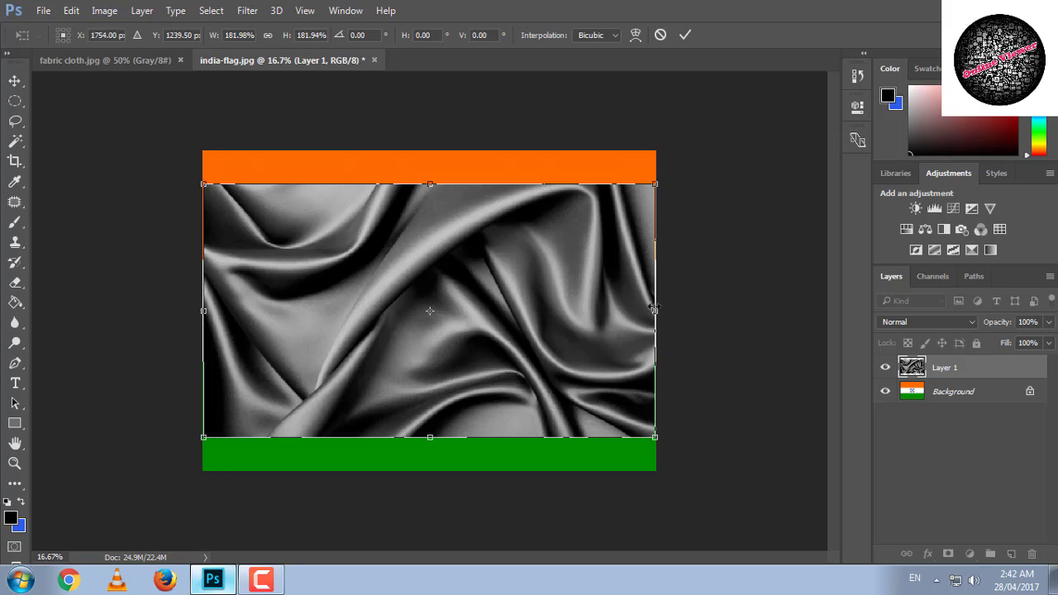
pyautogui.moveTo(430, 174); pyautogui.dragTo(430, 147)
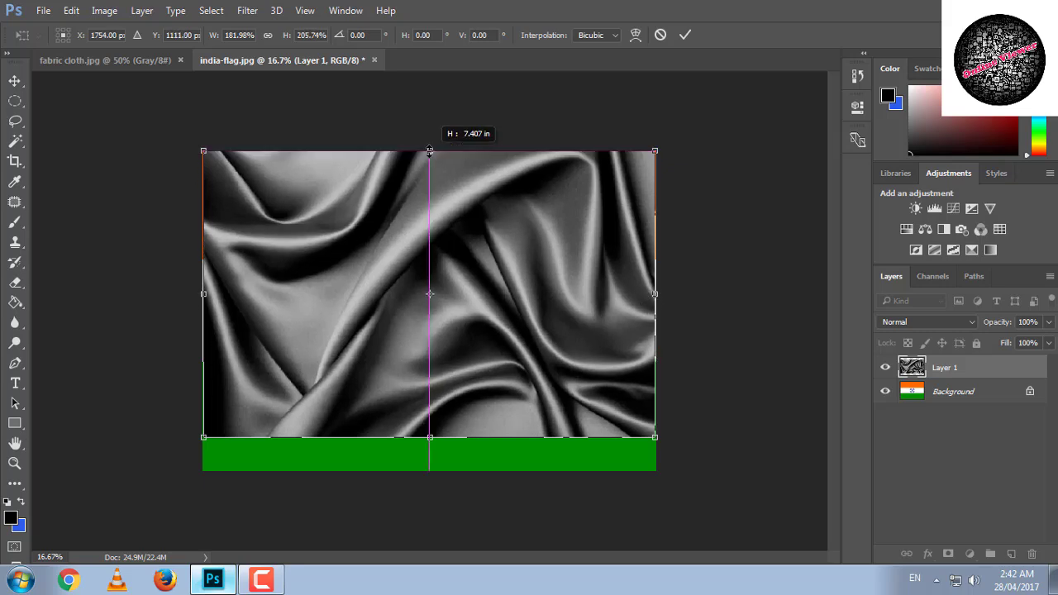
pyautogui.moveTo(430, 438); pyautogui.dragTo(430, 471)
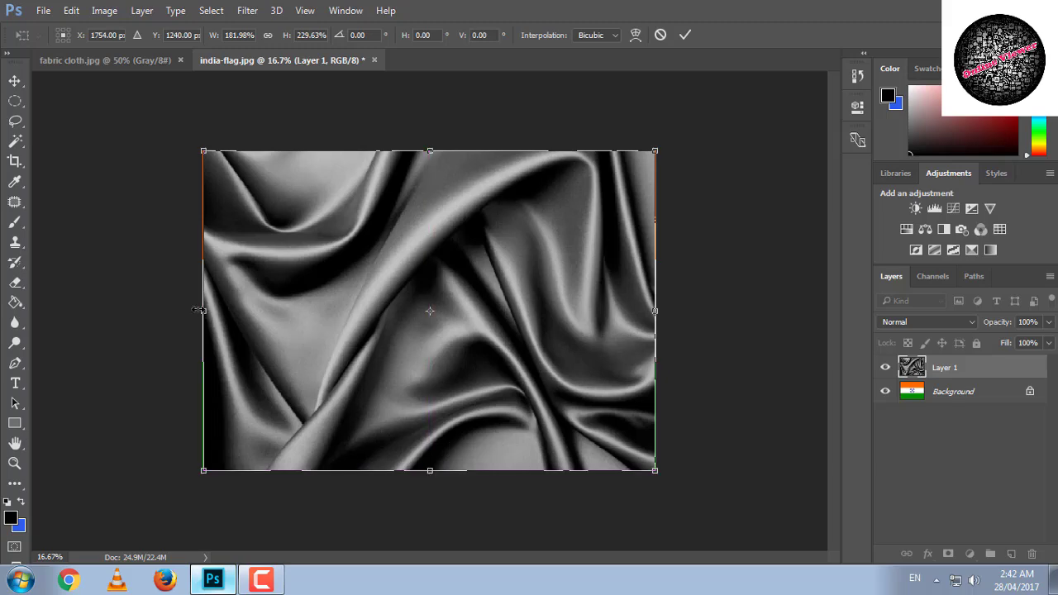
pyautogui.moveTo(199, 310); pyautogui.dragTo(197, 310)
pyautogui.moveTo(654, 312); pyautogui.dragTo(655, 311)
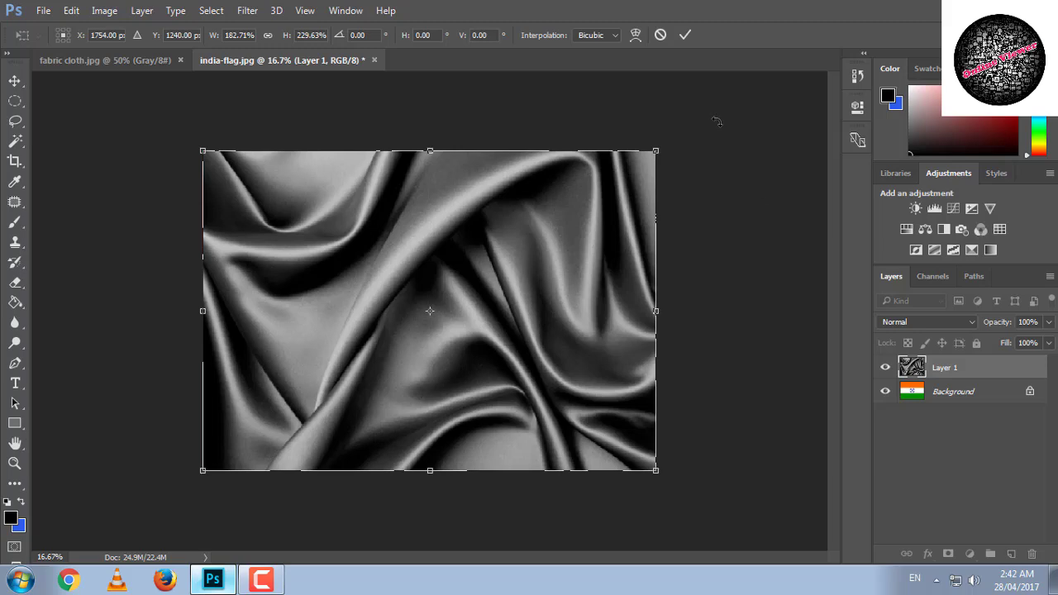
pyautogui.click(685, 35)
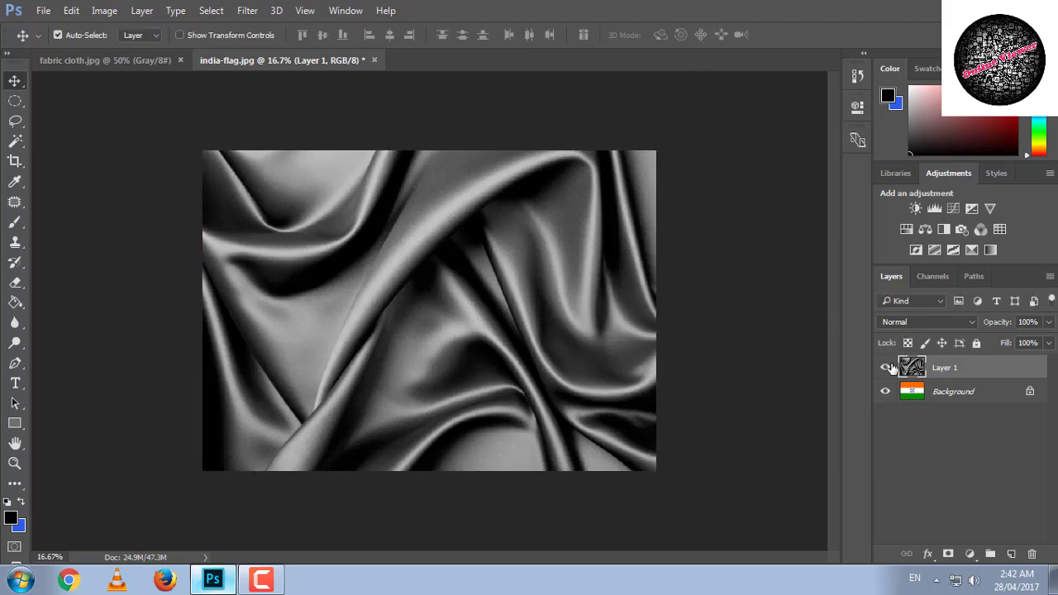
# Convert the Background into Layer 0, then desaturate the fabric's Layer 1
pyautogui.doubleClick(957, 393)
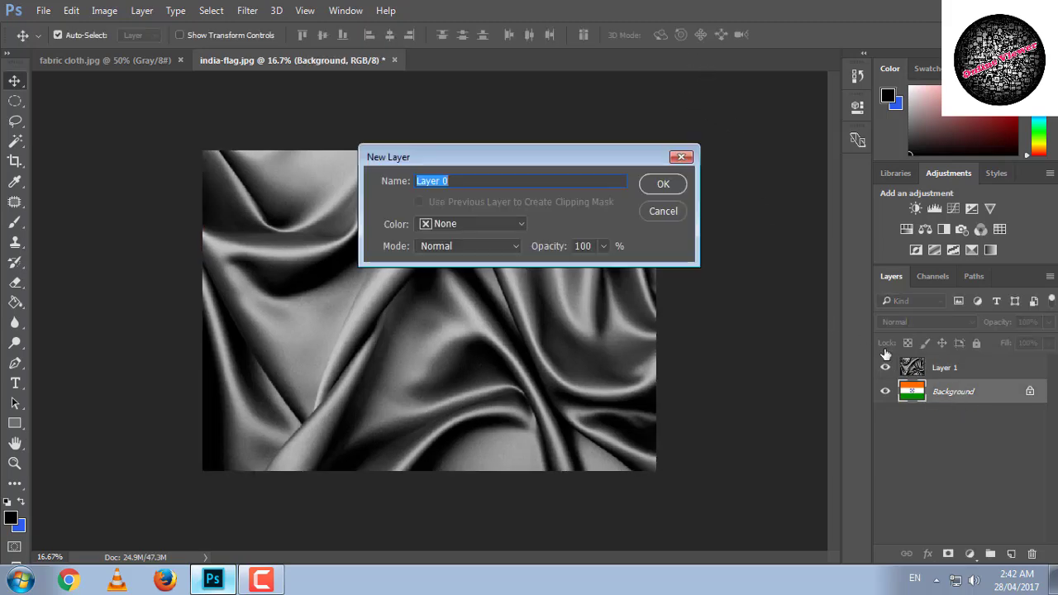
pyautogui.click(672, 191)
pyautogui.click(961, 369)
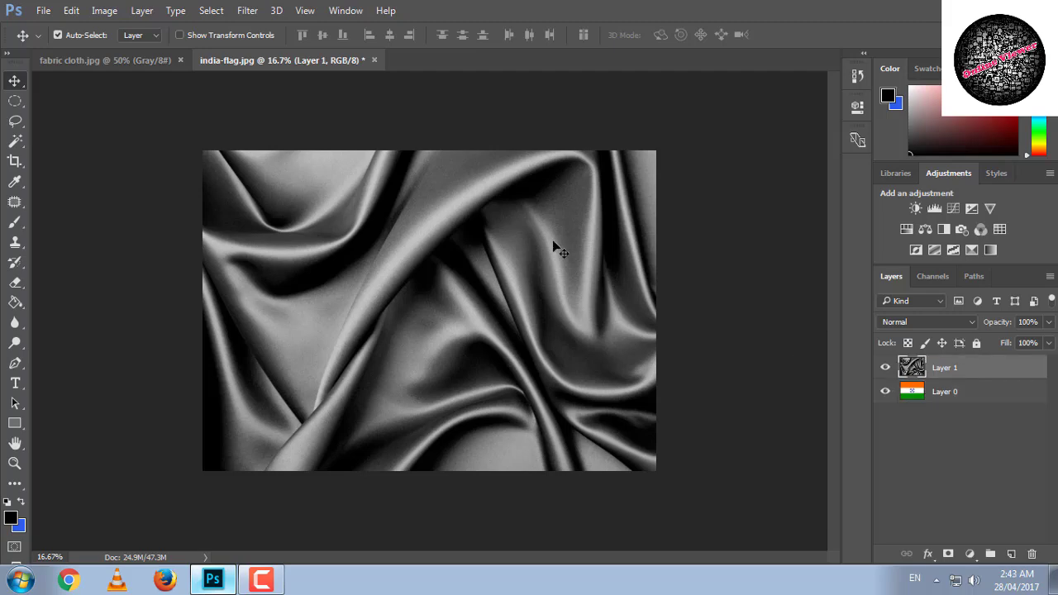
pyautogui.click(104, 10)
pyautogui.moveTo(128, 50)
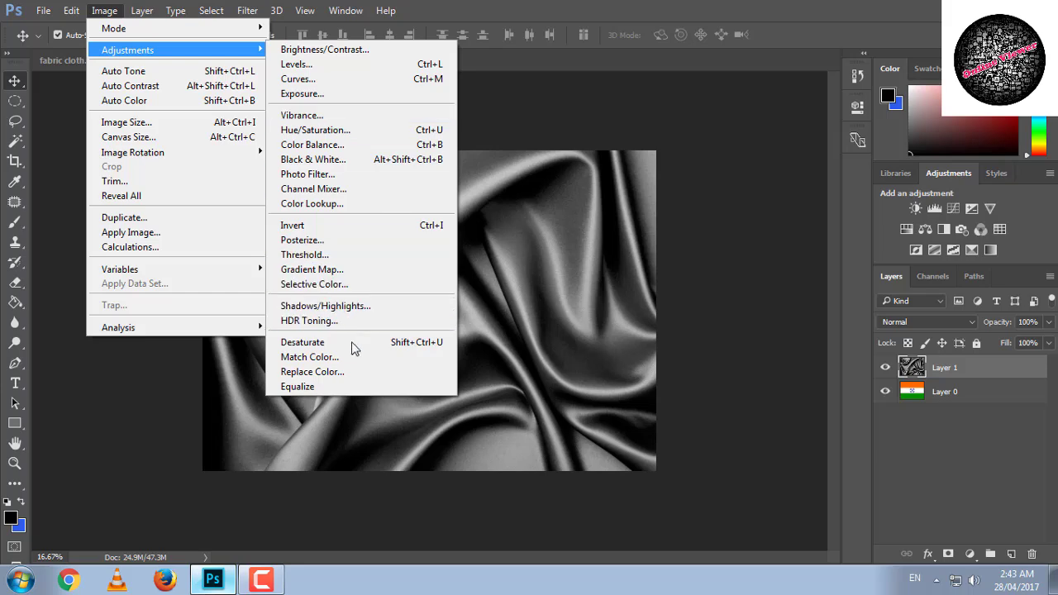
pyautogui.click(412, 343)
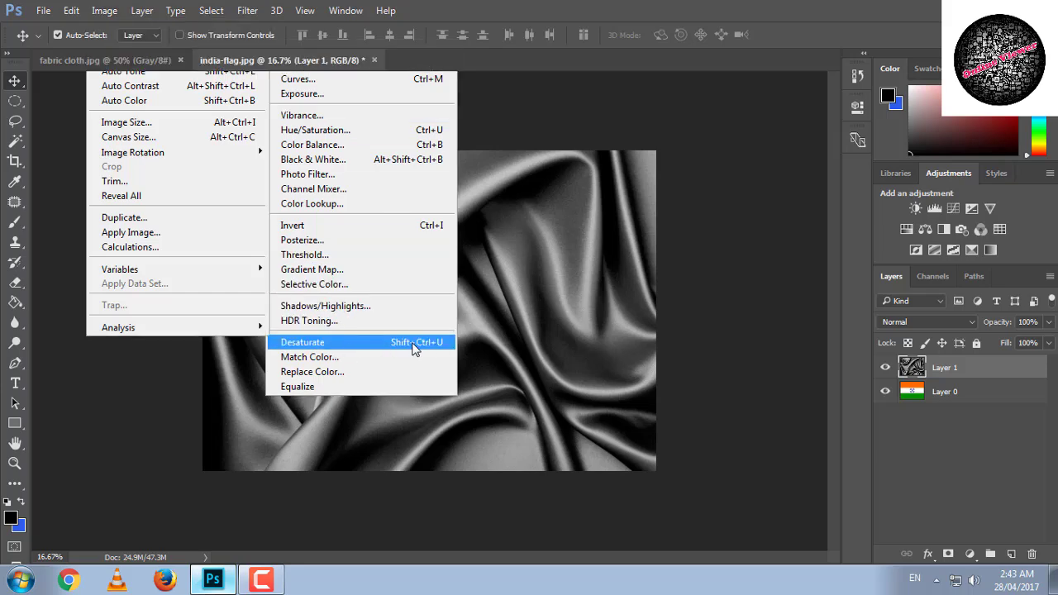
# Blur Layer 1 with a 6.0-pixel Gaussian Blur and hide Layer 0
pyautogui.click(247, 10)
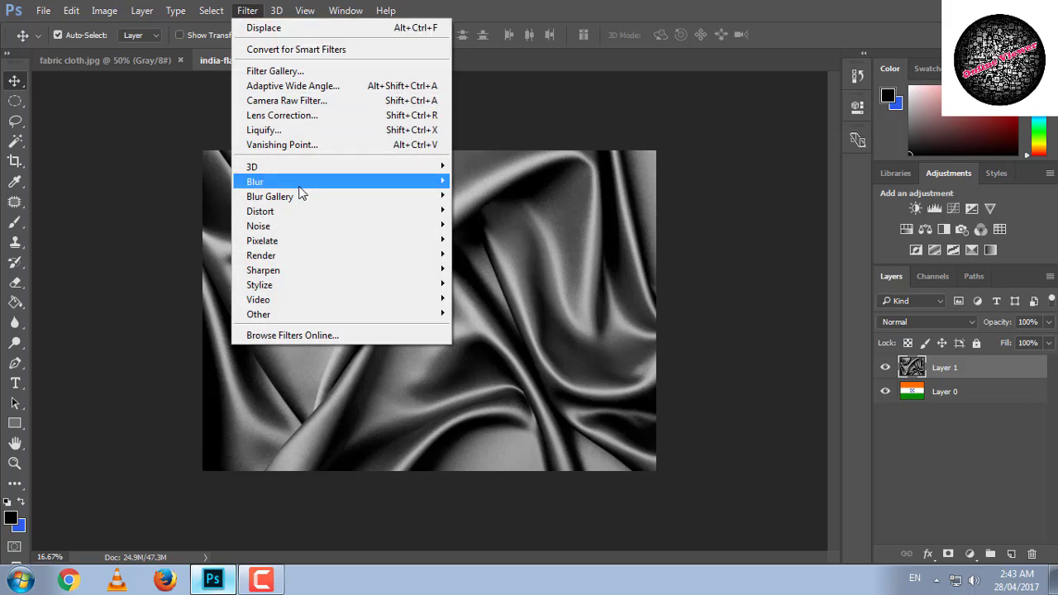
pyautogui.moveTo(255, 181)
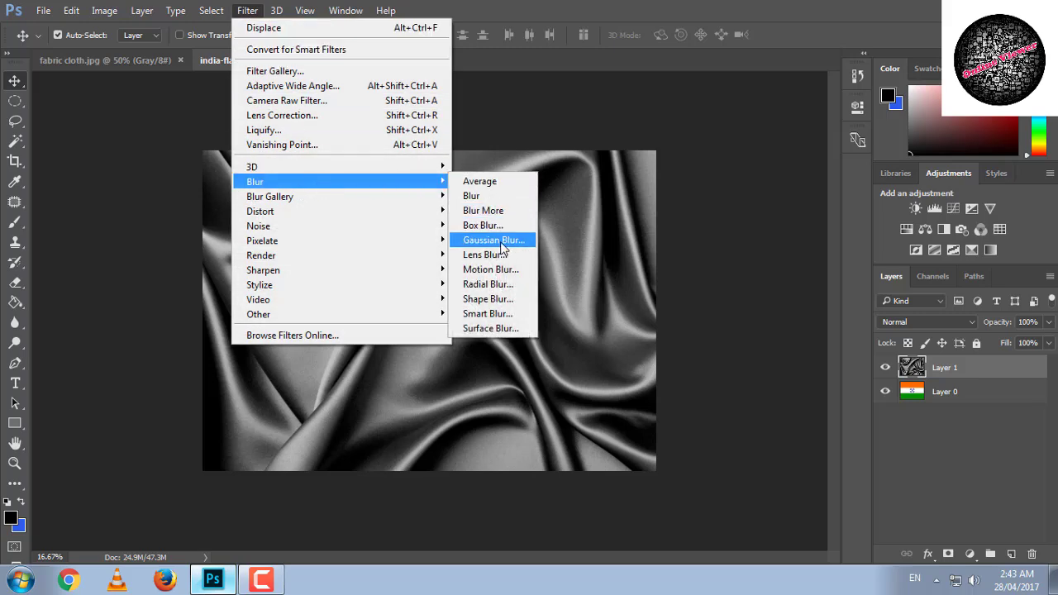
pyautogui.click(494, 241)
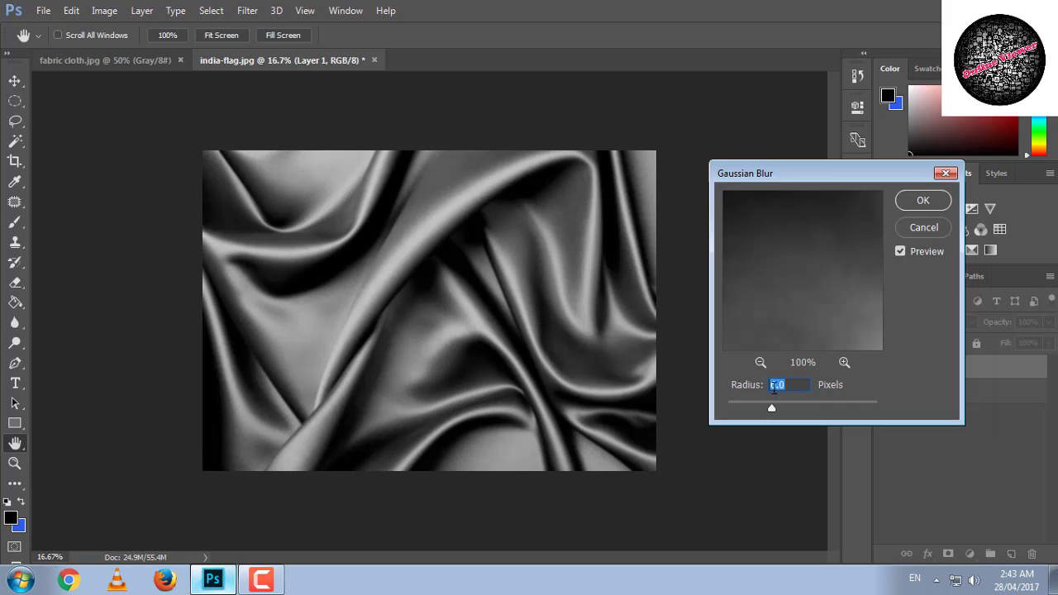
pyautogui.click(923, 201)
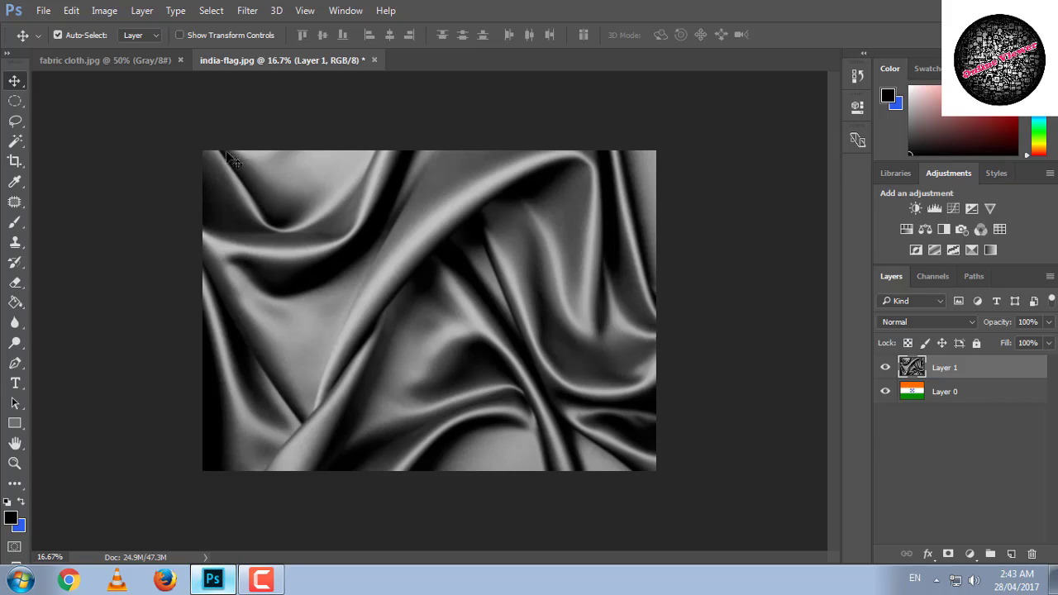
pyautogui.click(886, 392)
# Save the document to the Desktop as india-flag texture.psd in Photoshop format
pyautogui.click(43, 11)
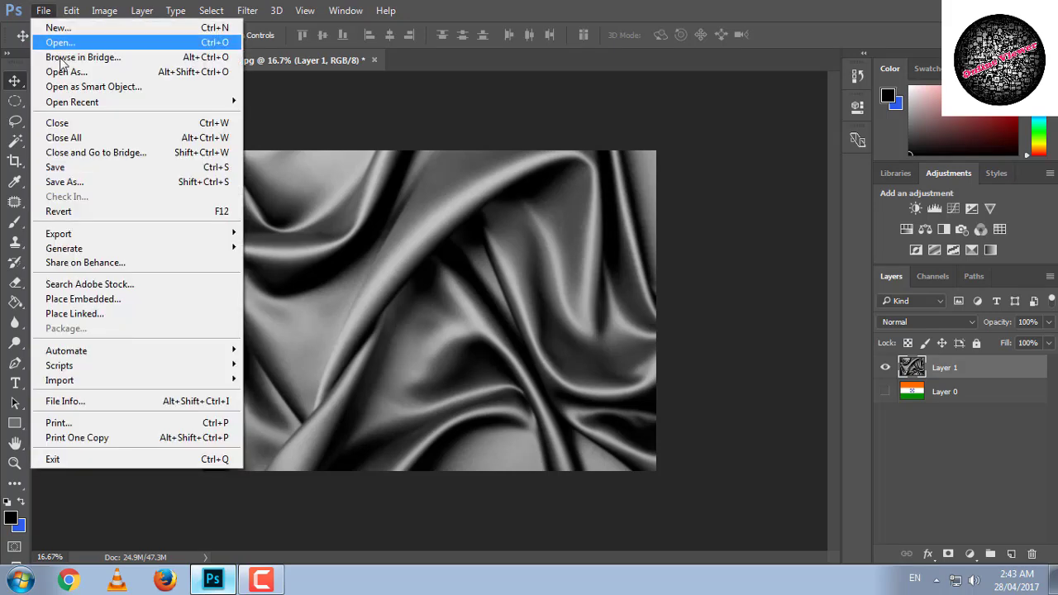
pyautogui.click(213, 182)
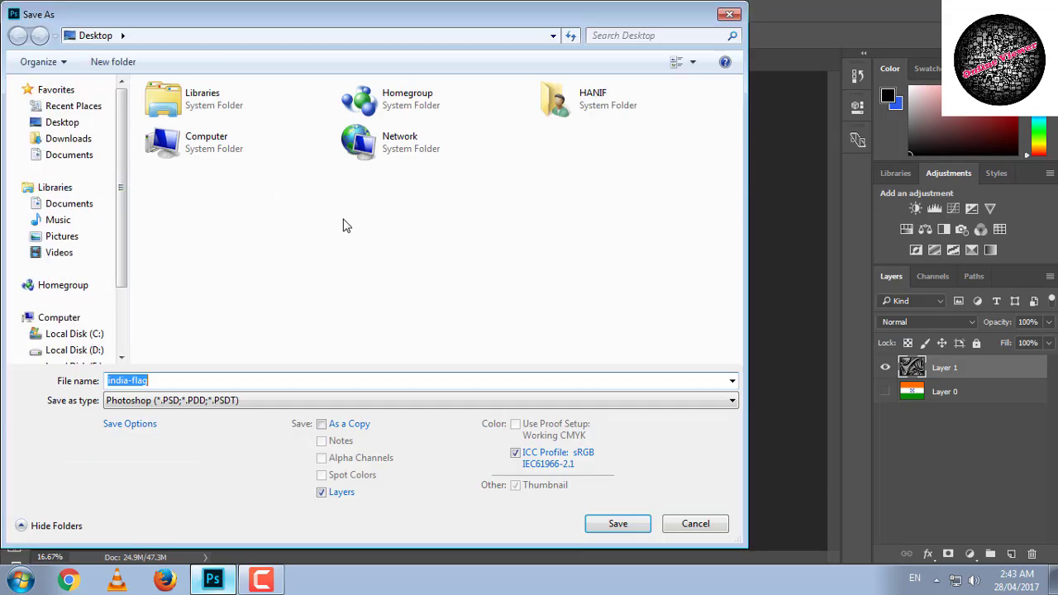
pyautogui.click(209, 378)
pyautogui.write('texture')
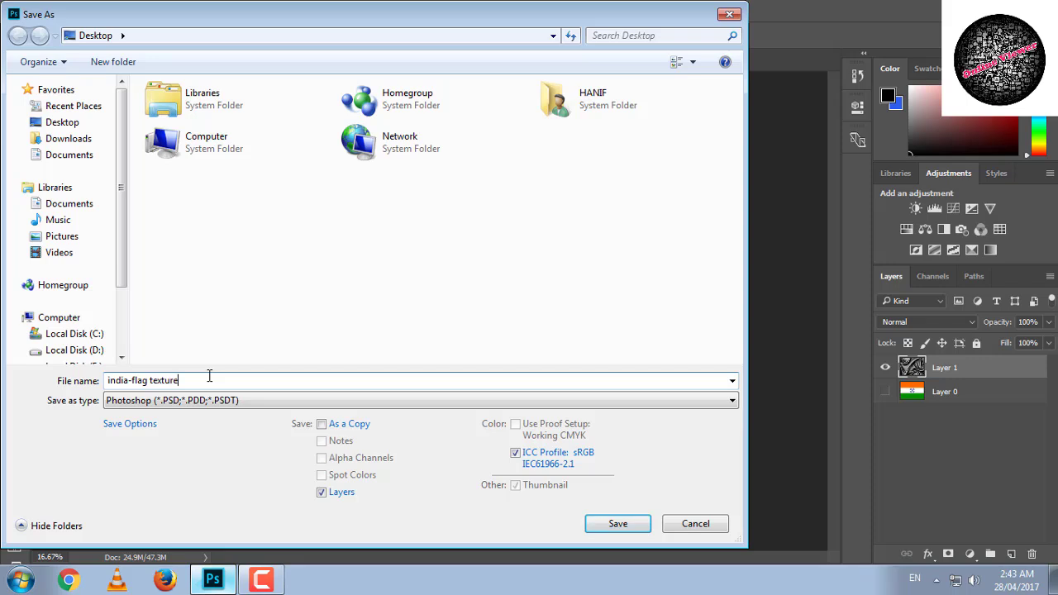
pyautogui.click(87, 124)
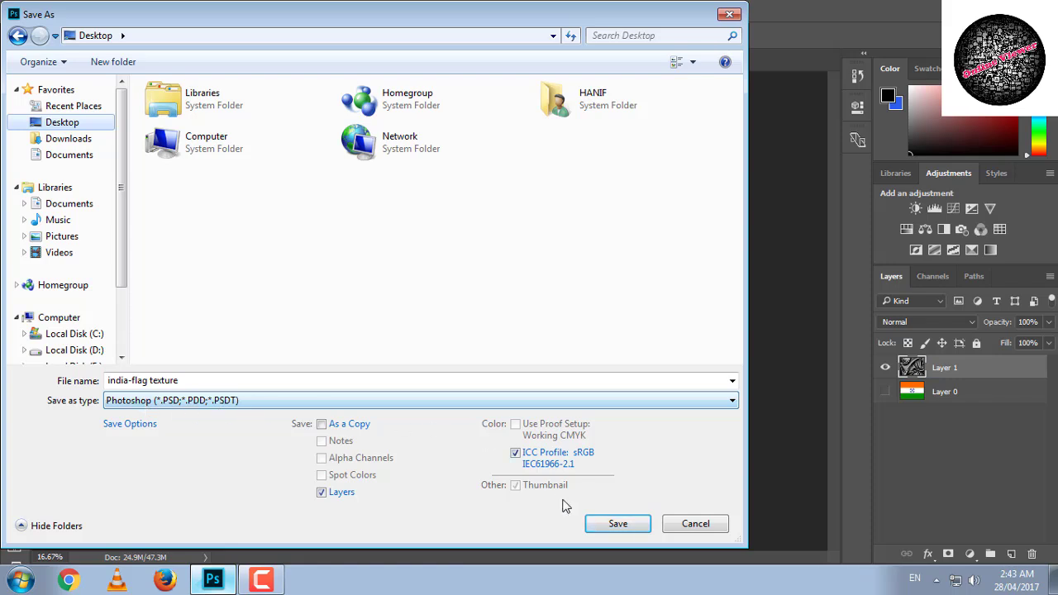
pyautogui.click(622, 530)
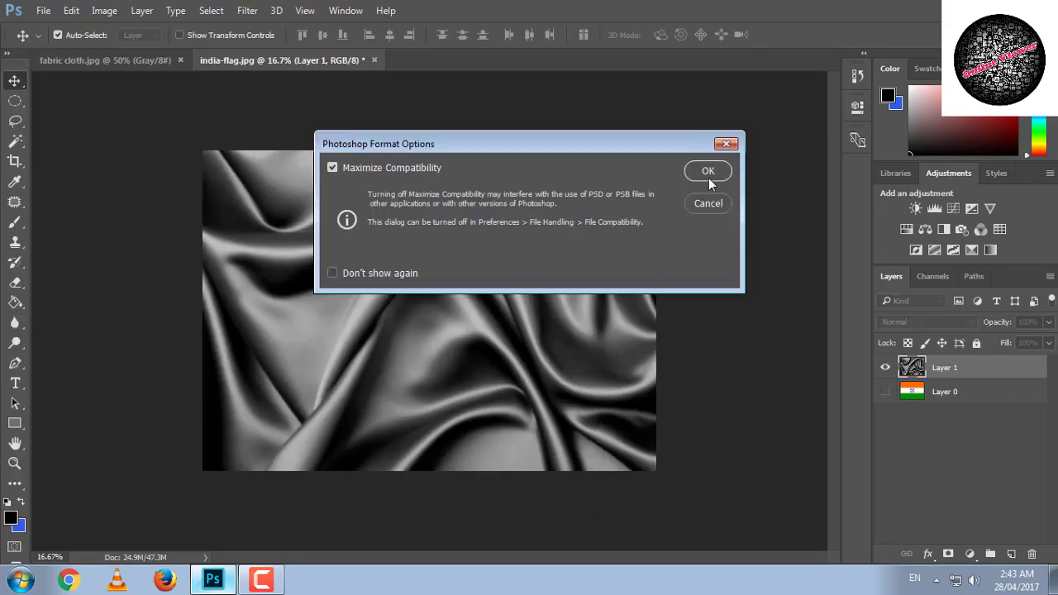
pyautogui.click(708, 174)
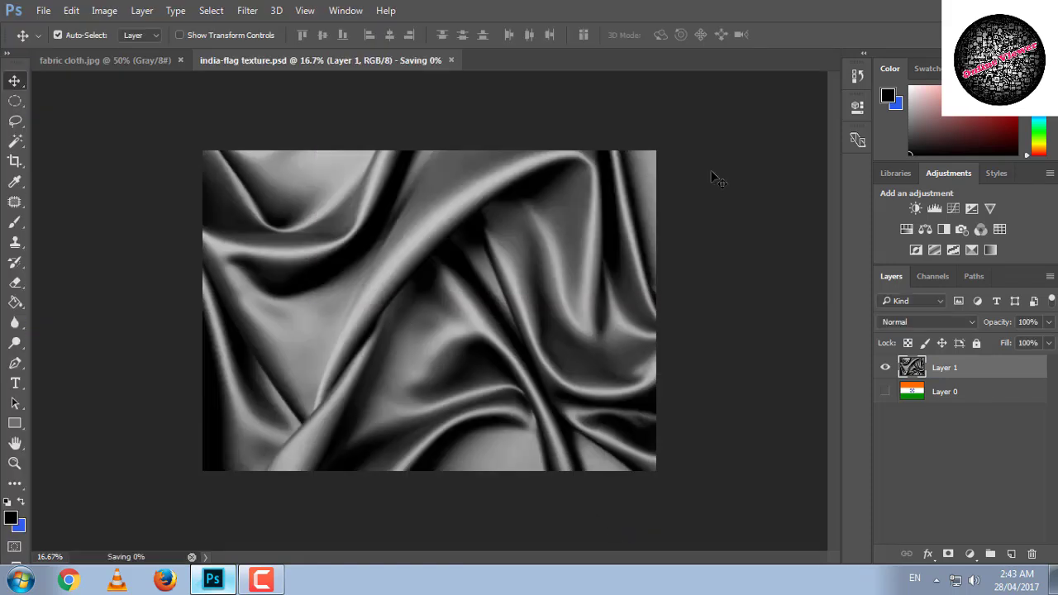
# Show and select Layer 0, then run Displace with horizontal and vertical scale 10
pyautogui.click(889, 392)
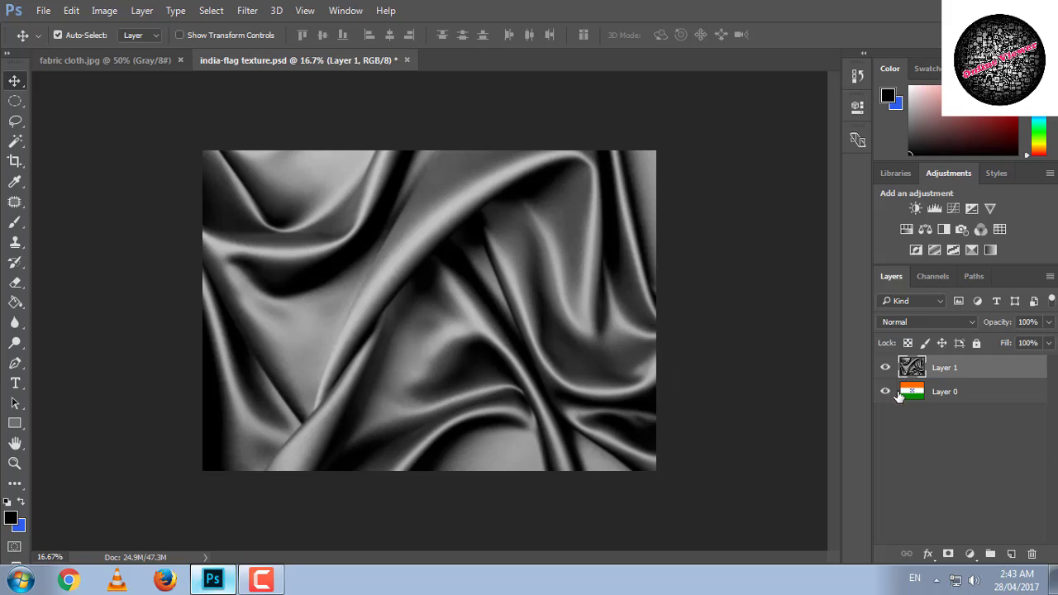
pyautogui.click(944, 394)
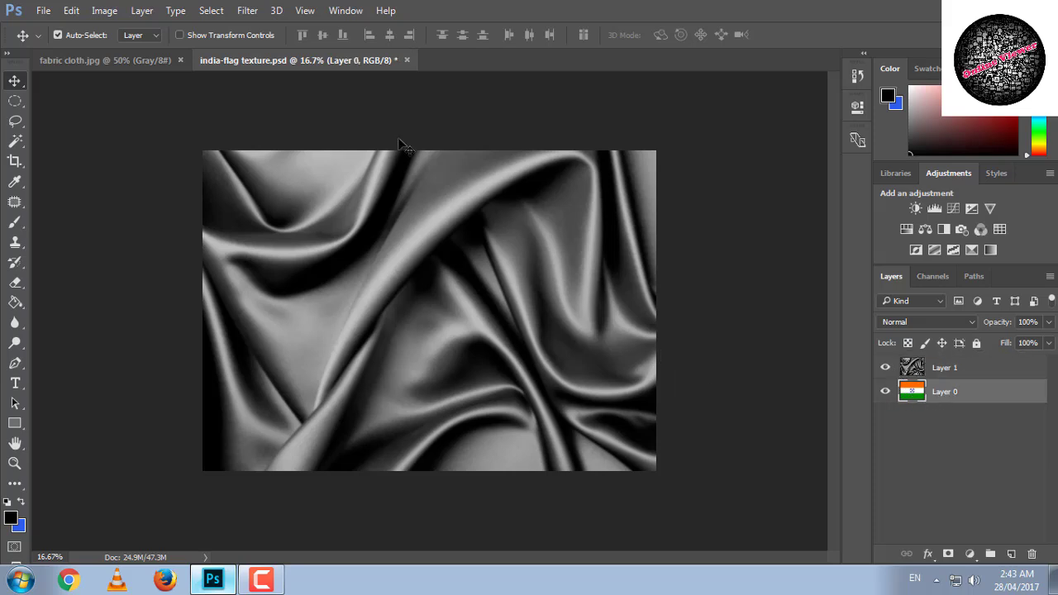
pyautogui.click(247, 11)
pyautogui.moveTo(261, 211)
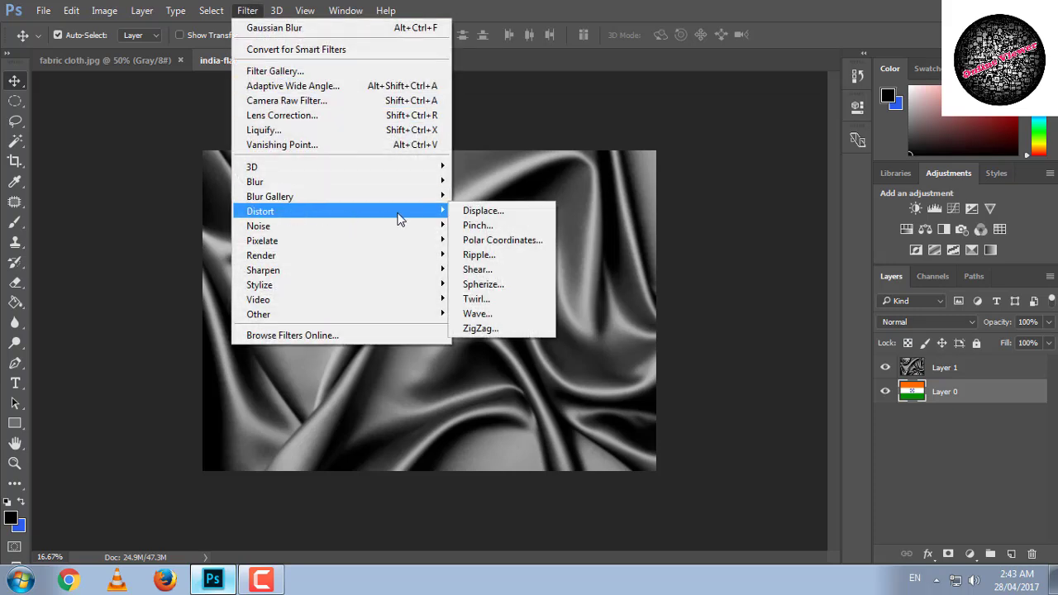
pyautogui.click(495, 212)
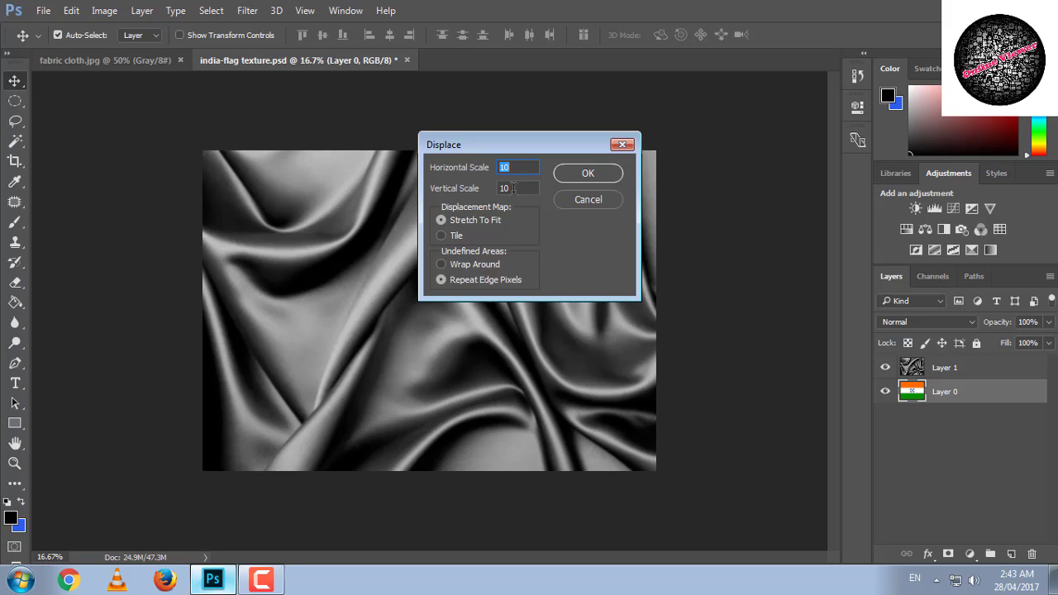
pyautogui.click(513, 188)
pyautogui.click(588, 175)
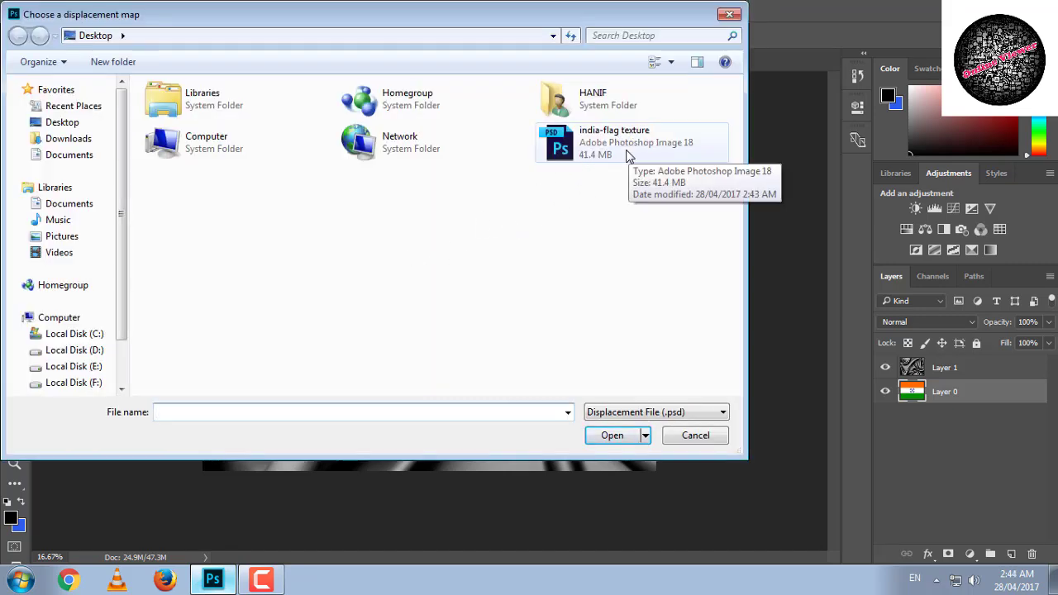
# Use india-flag texture.psd from the Desktop as the displacement map
pyautogui.click(66, 124)
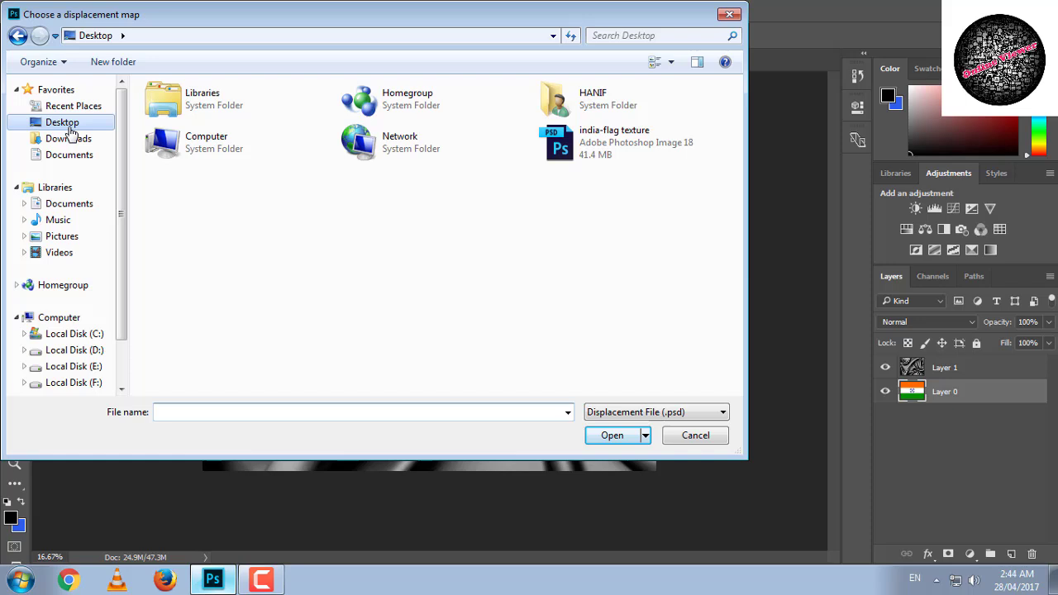
pyautogui.click(619, 155)
pyautogui.click(625, 437)
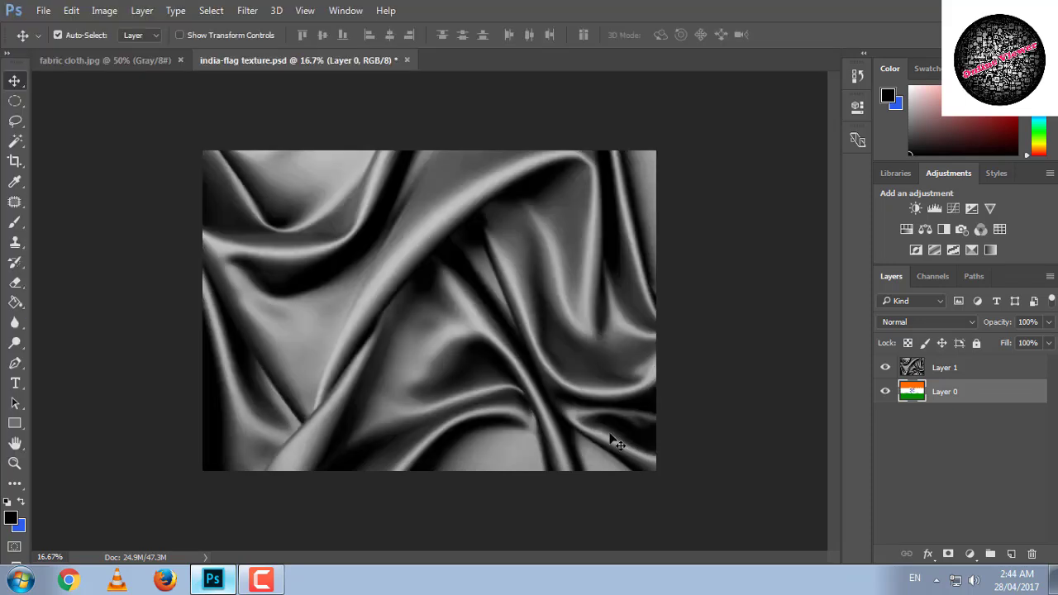
# Check the displaced flag, then duplicate Layer 0 and move the copy above Layer 1
pyautogui.click(886, 368)
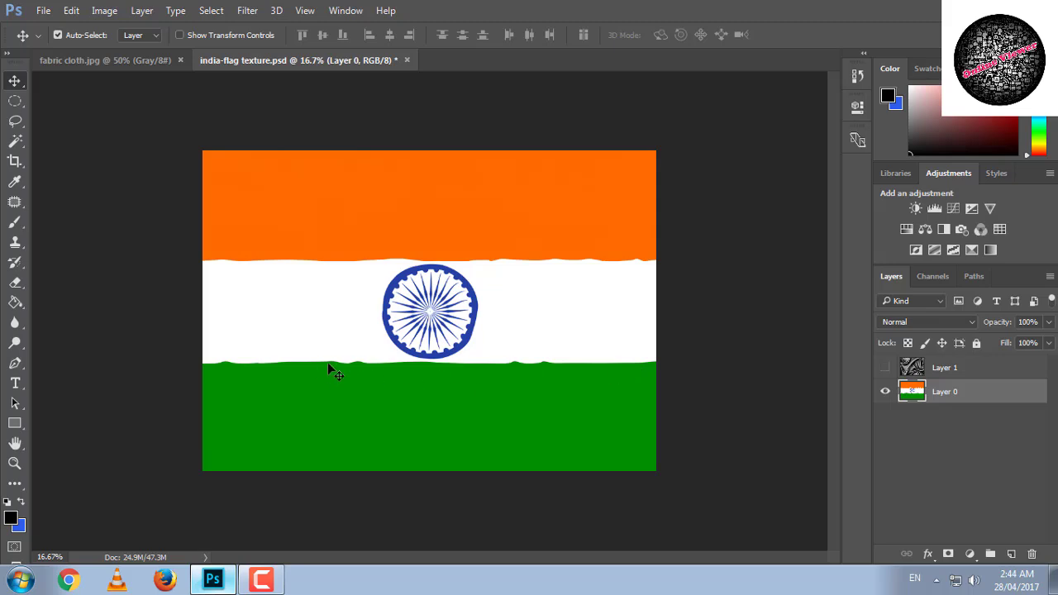
pyautogui.click(886, 369)
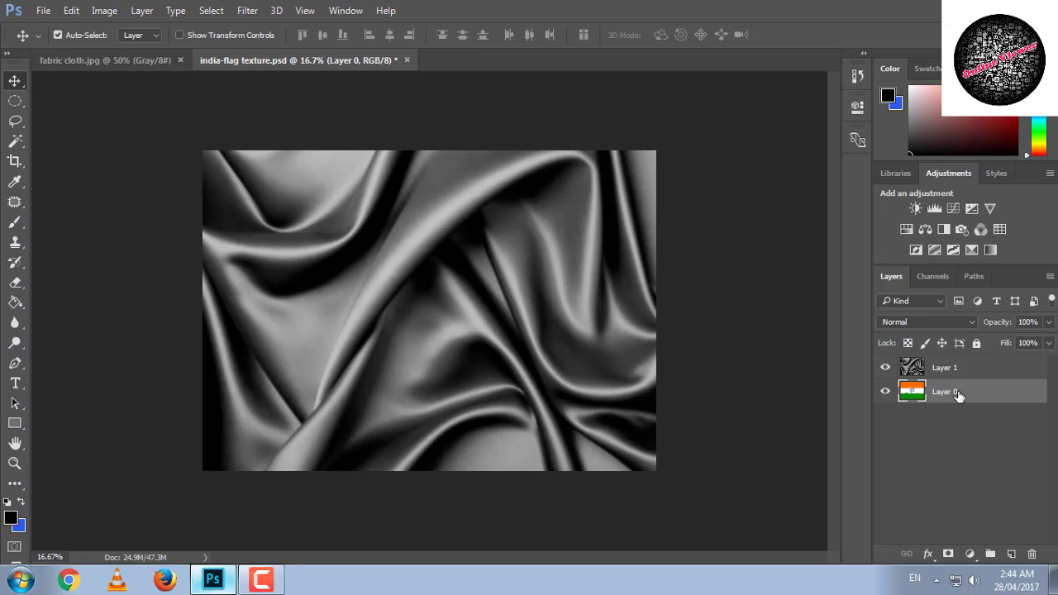
pyautogui.hotkey('ctrl', 'j')
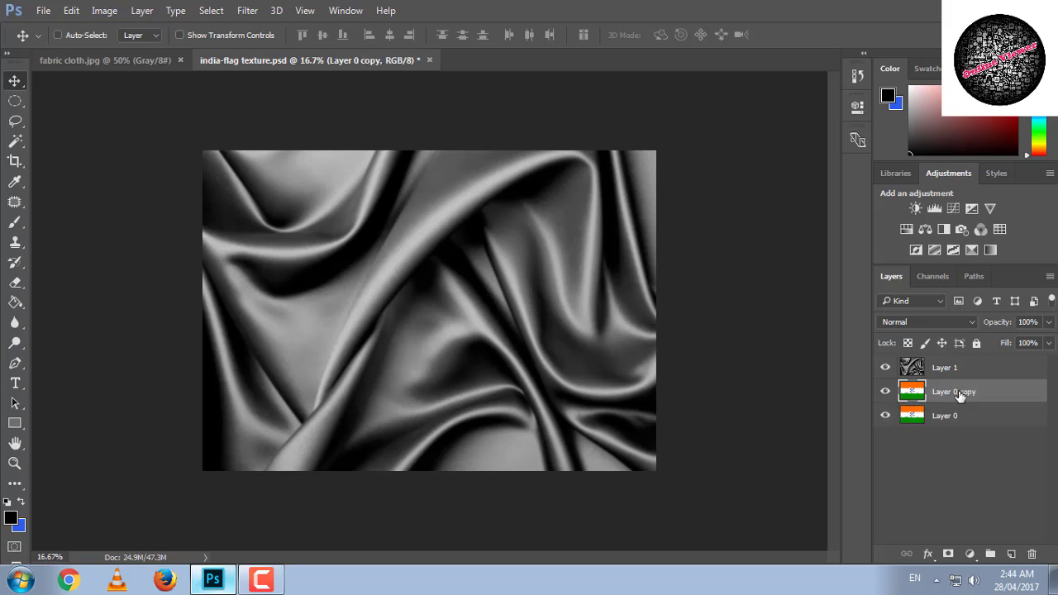
pyautogui.moveTo(959, 395); pyautogui.dragTo(958, 366)
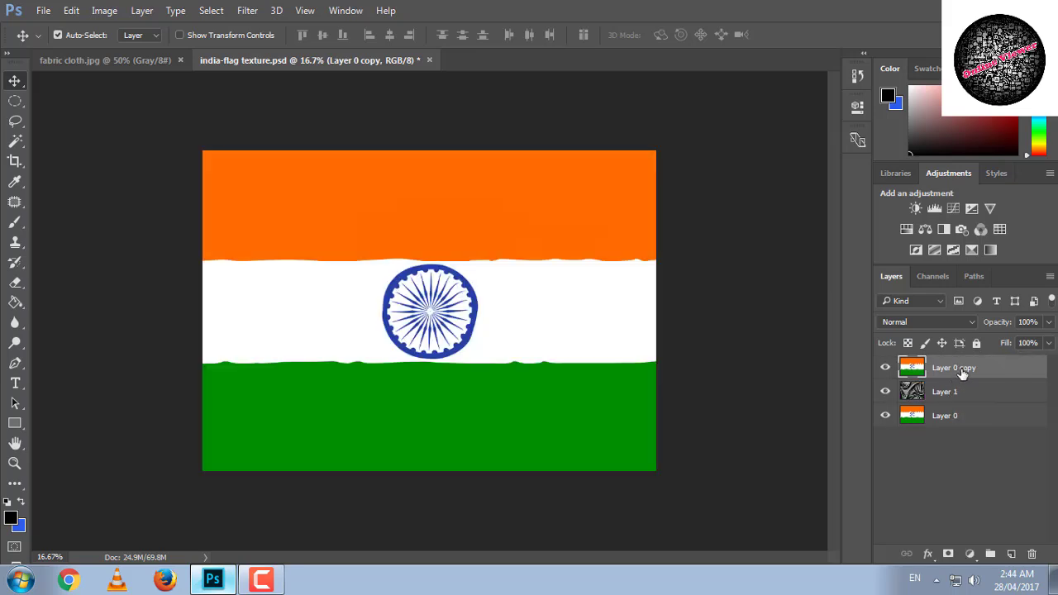
# Set Layer 0 copy to Soft Light and Layer 1 to Hard Light at 80% opacity
pyautogui.click(961, 323)
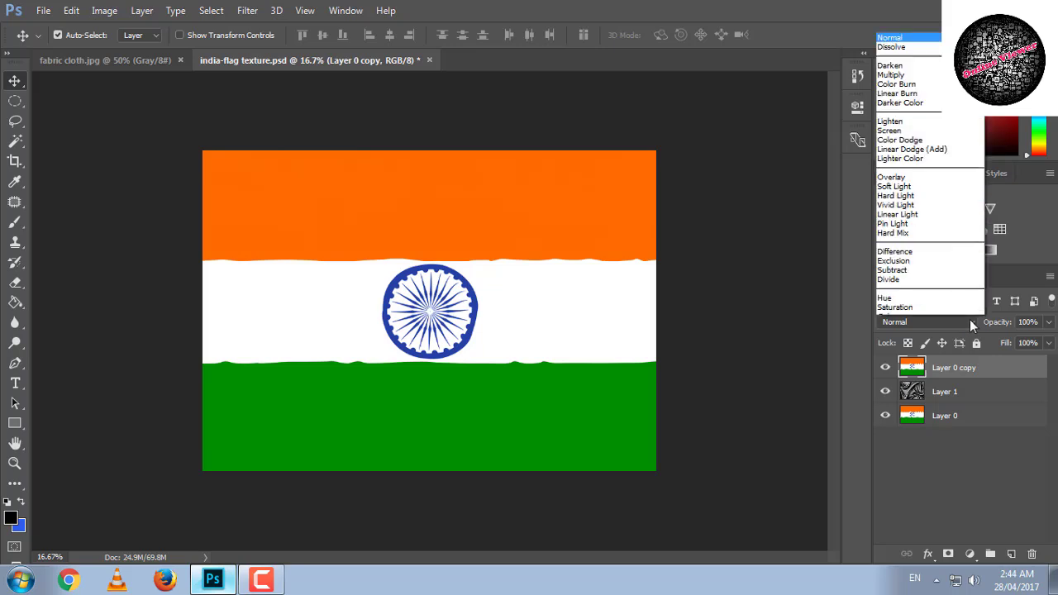
pyautogui.click(916, 170)
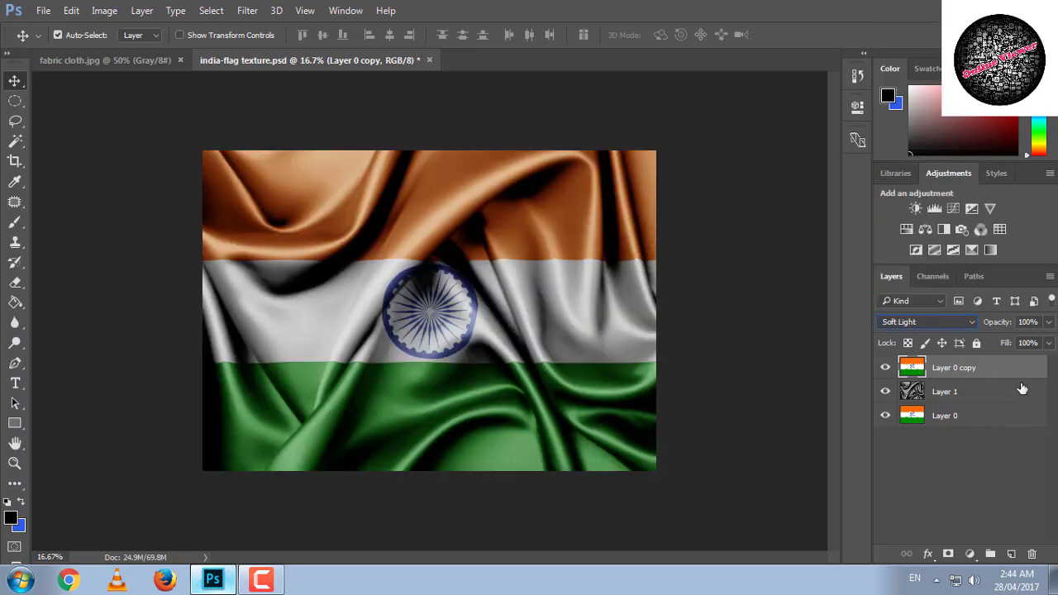
pyautogui.click(976, 393)
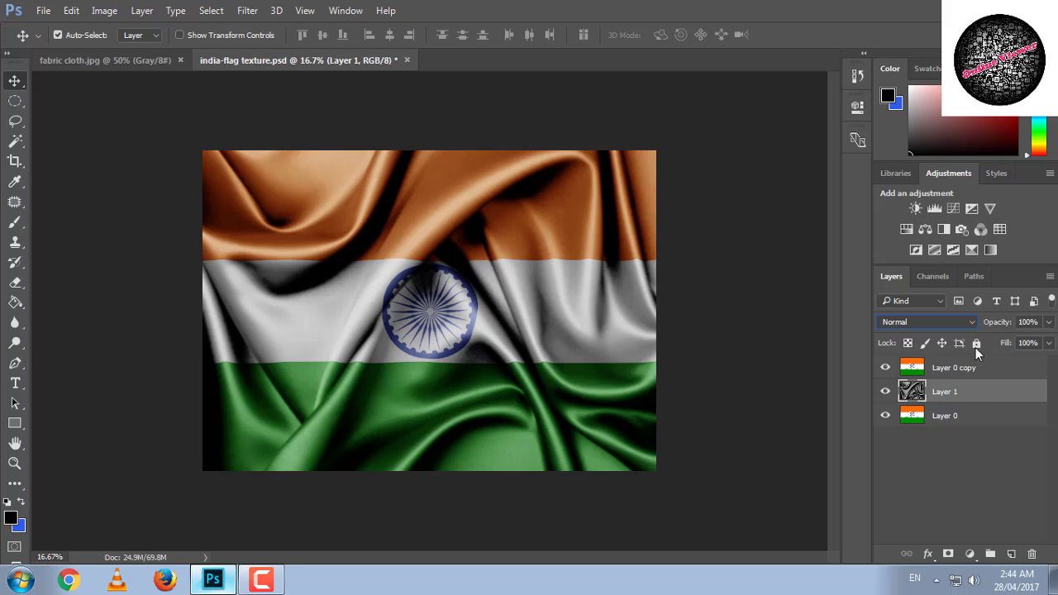
pyautogui.click(973, 323)
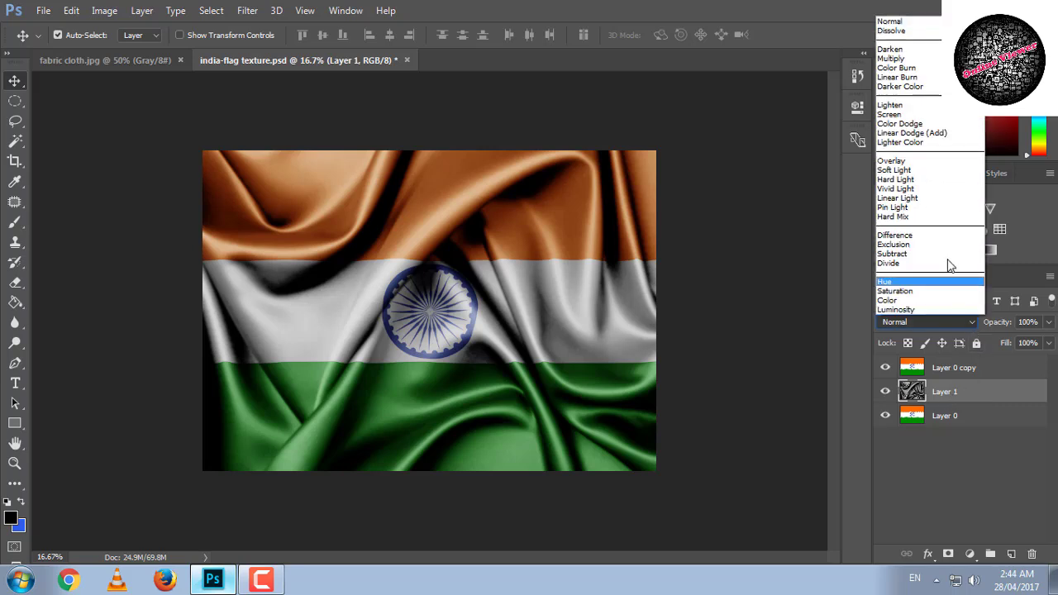
pyautogui.click(910, 181)
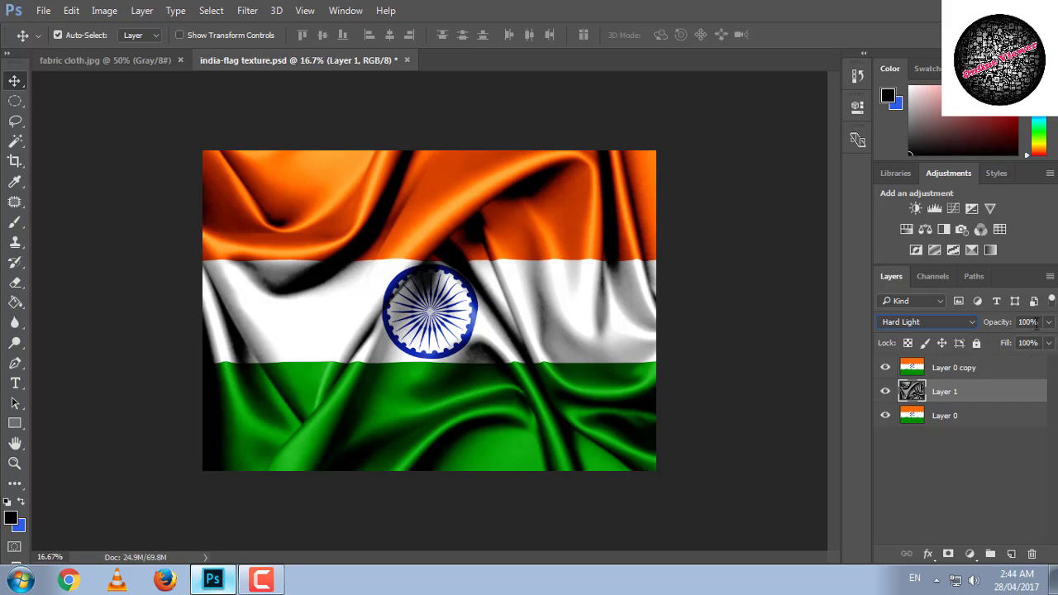
pyautogui.click(1048, 323)
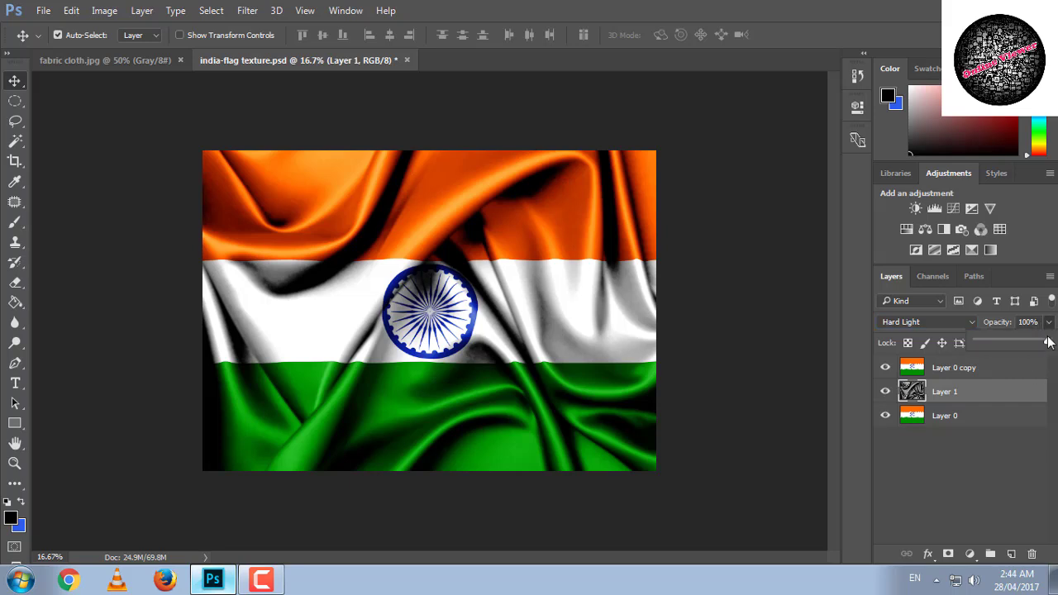
pyautogui.moveTo(1047, 343); pyautogui.dragTo(1039, 349)
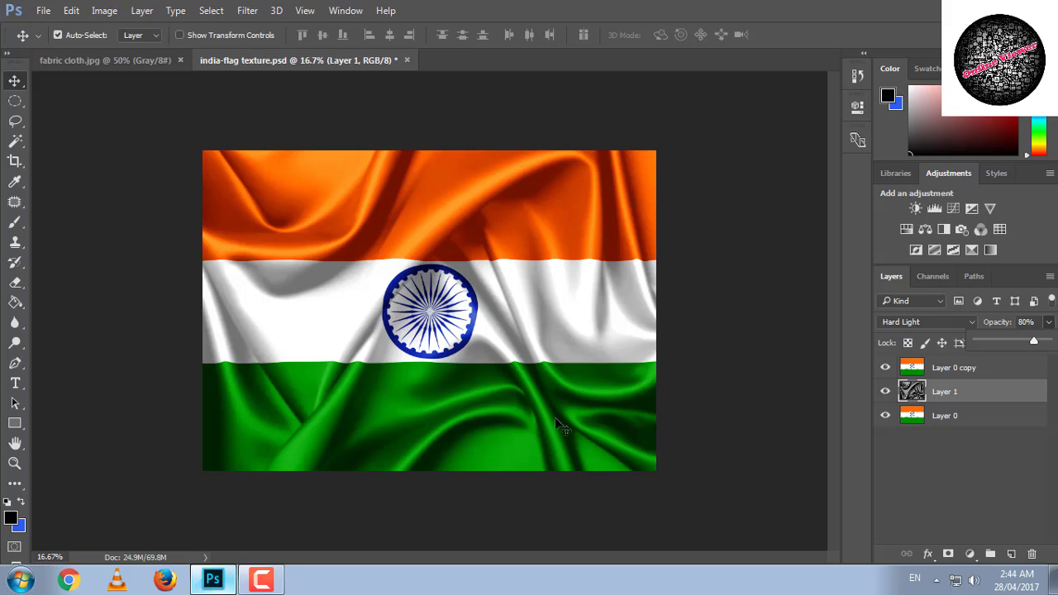
# Switch the screen mode to Full Screen Mode to display the finished flag
pyautogui.click(17, 567)
pyautogui.click(23, 568)
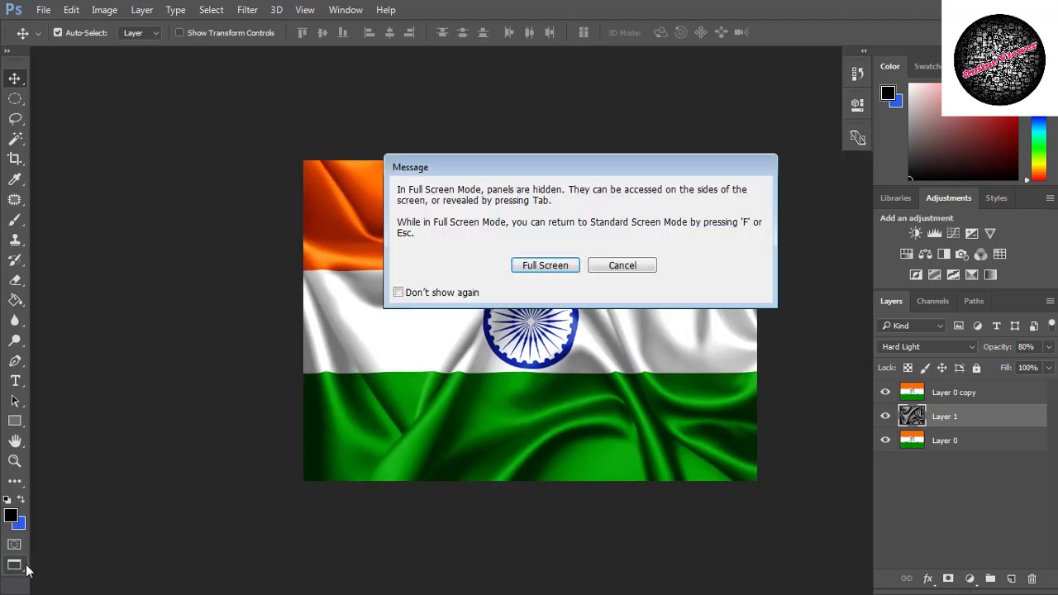
pyautogui.click(560, 267)
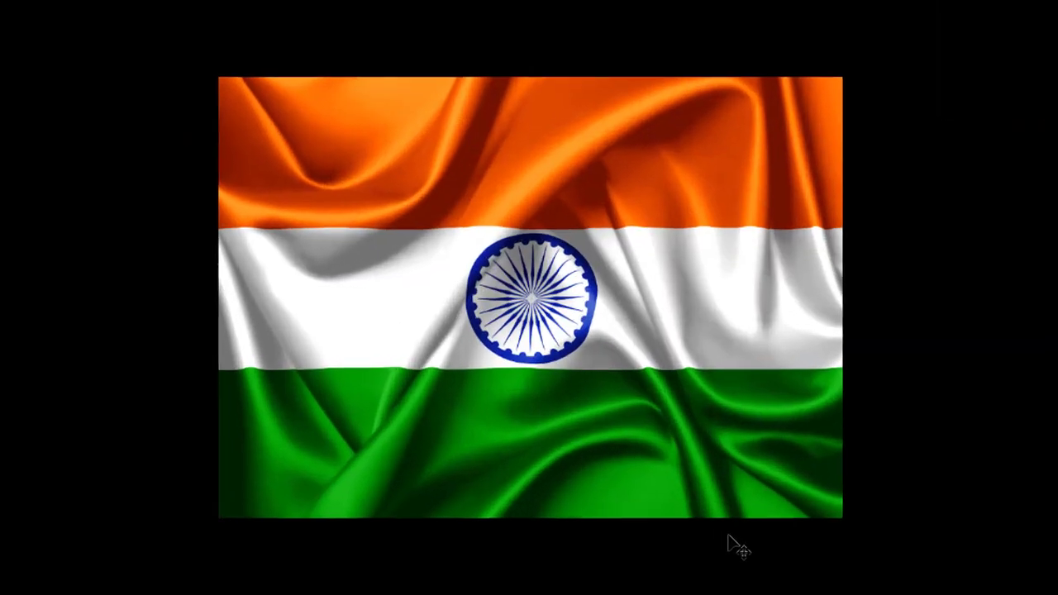